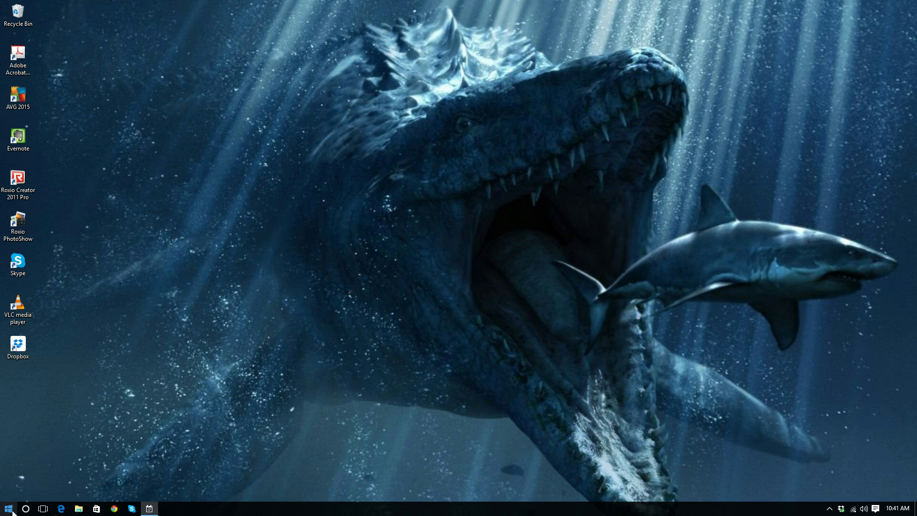
# Browse Start's All apps list and the Win+X power-user menu, then return to the live tiles.
pyautogui.click(10, 509)
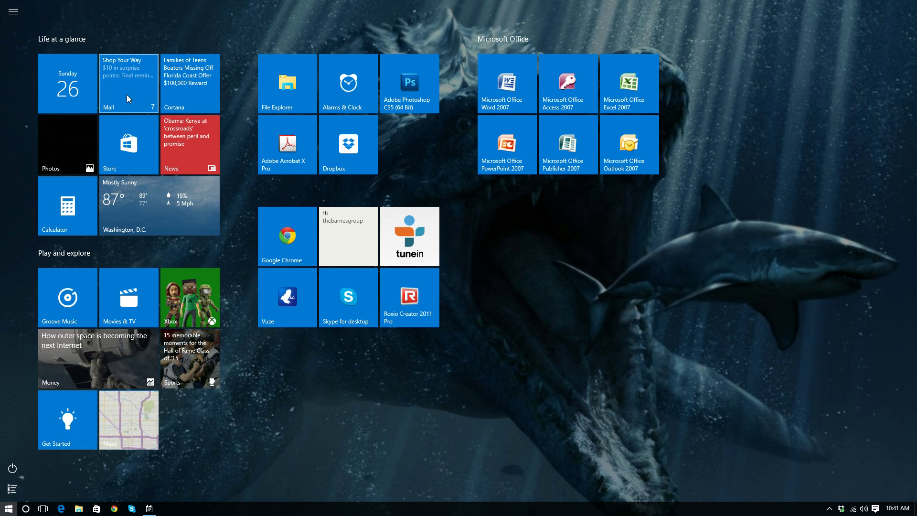
pyautogui.click(11, 488)
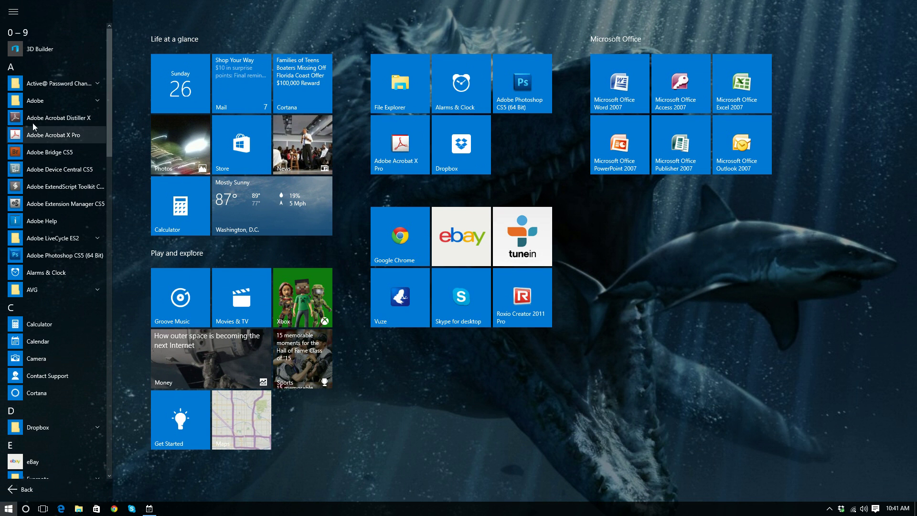
pyautogui.scroll(-10, 35, 229)
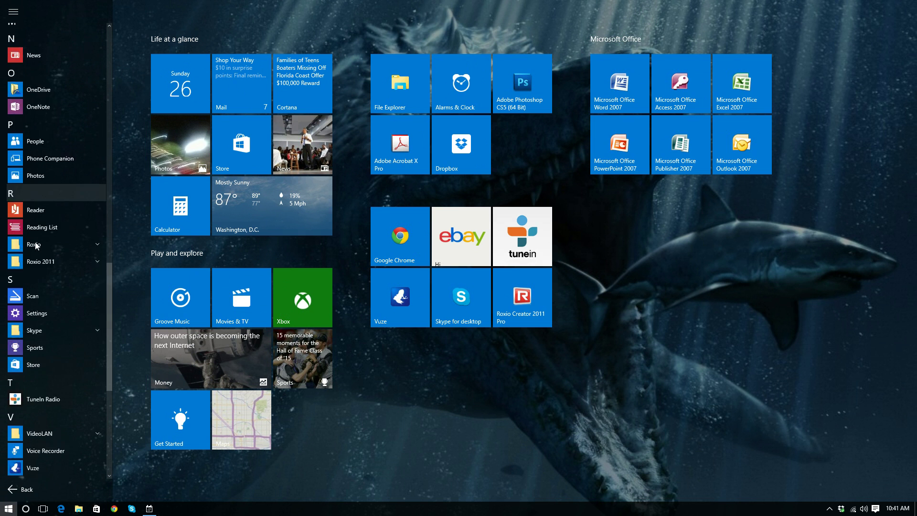
pyautogui.scroll(-4, 29, 268)
pyautogui.scroll(6, 27, 275)
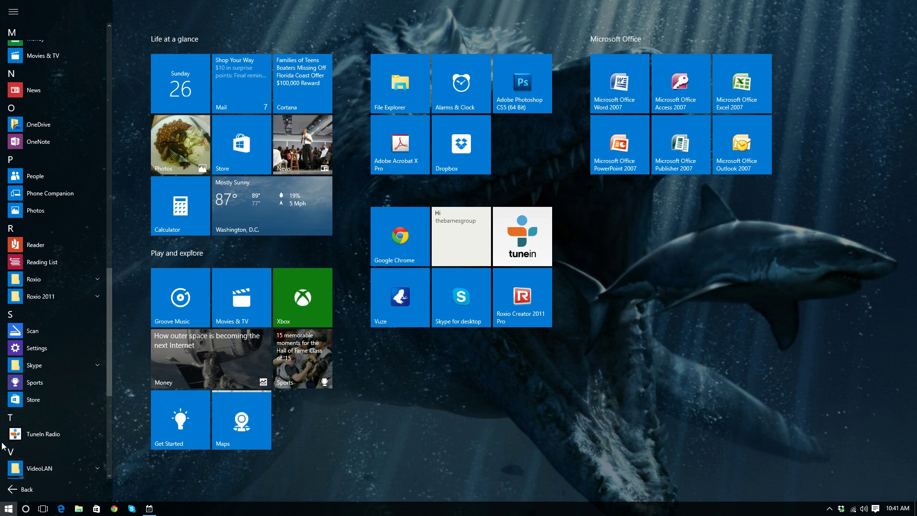
pyautogui.rightClick(8, 508)
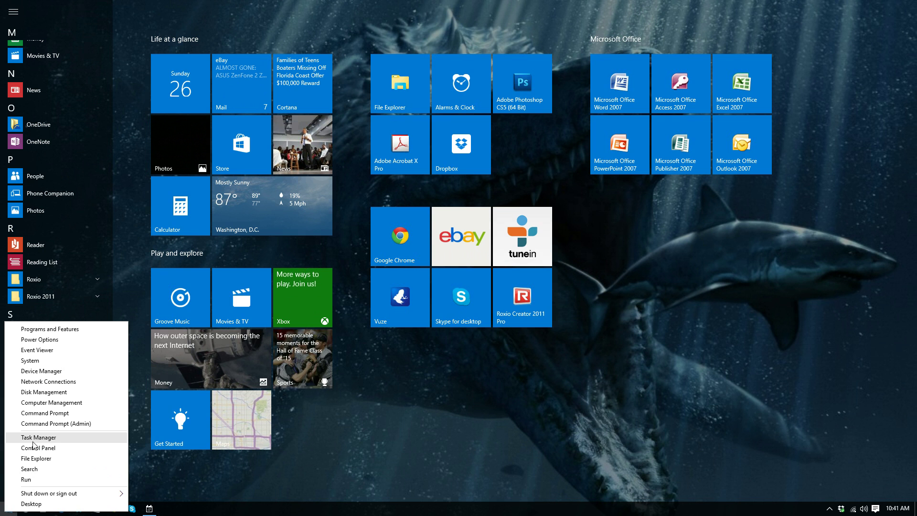
pyautogui.click(338, 449)
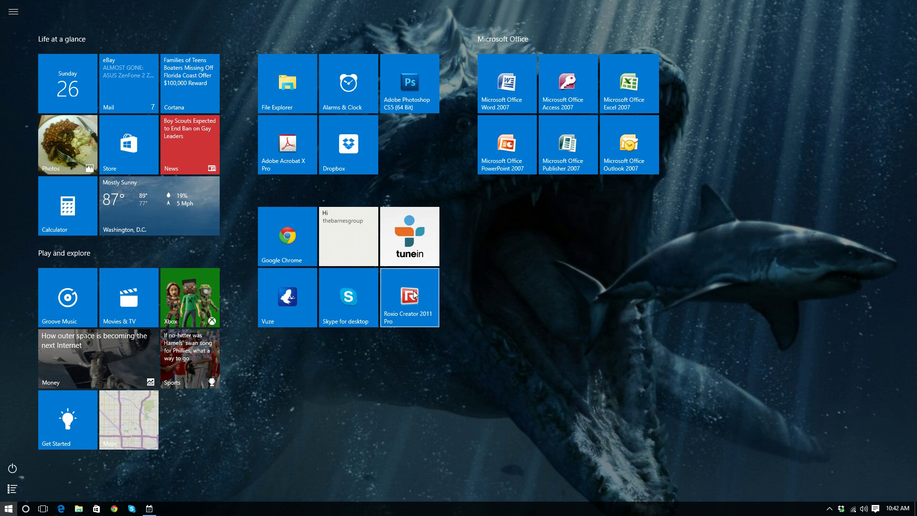
# Launch TuneIn Radio from its tile, move its window right of centre, and reopen Start.
pyautogui.click(412, 247)
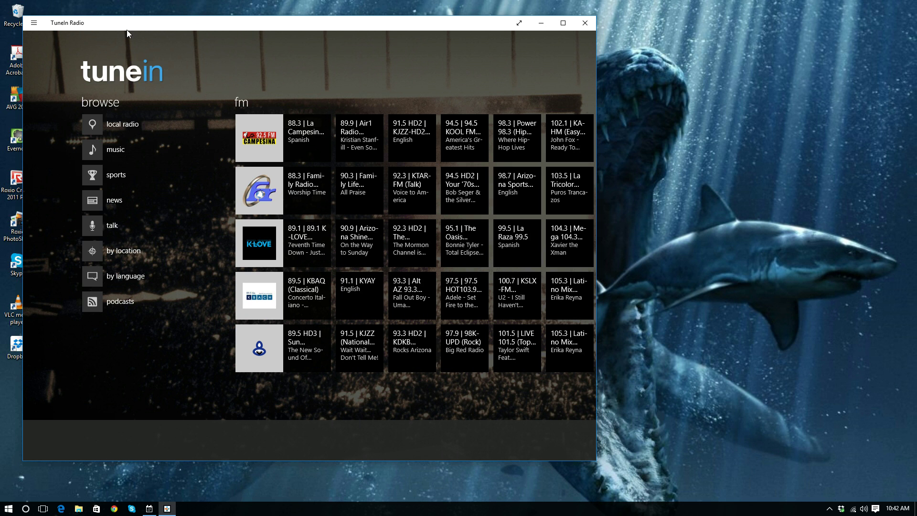
pyautogui.moveTo(127, 30); pyautogui.dragTo(355, 49)
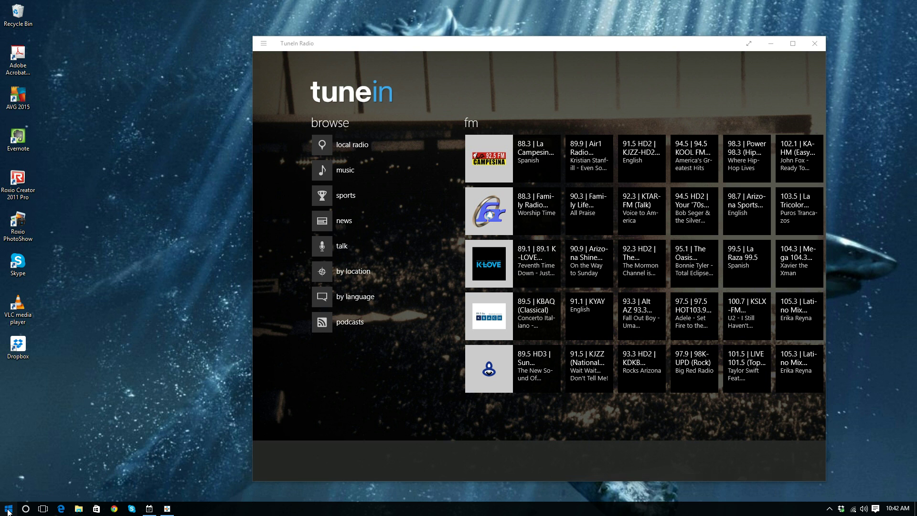
pyautogui.click(8, 509)
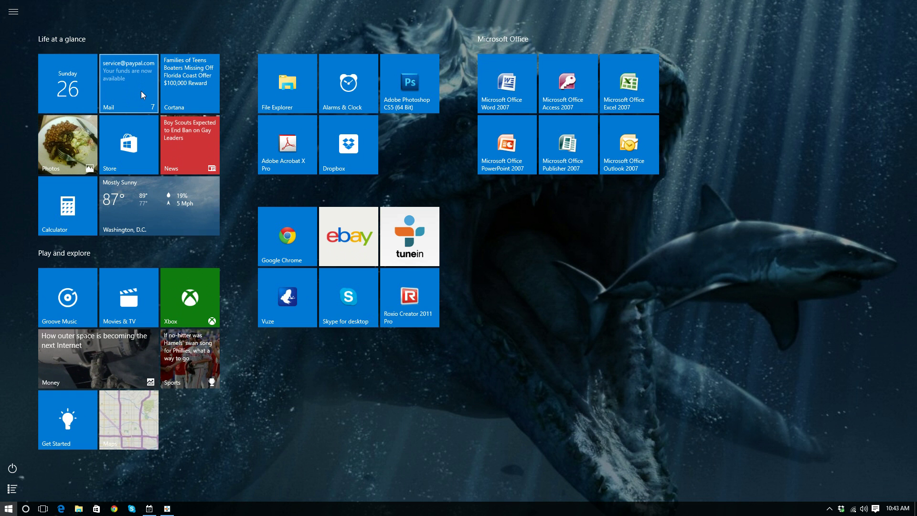
# Open Mail to the Gmail All Mail folder, then minimize it to reveal TuneIn Radio.
pyautogui.click(141, 91)
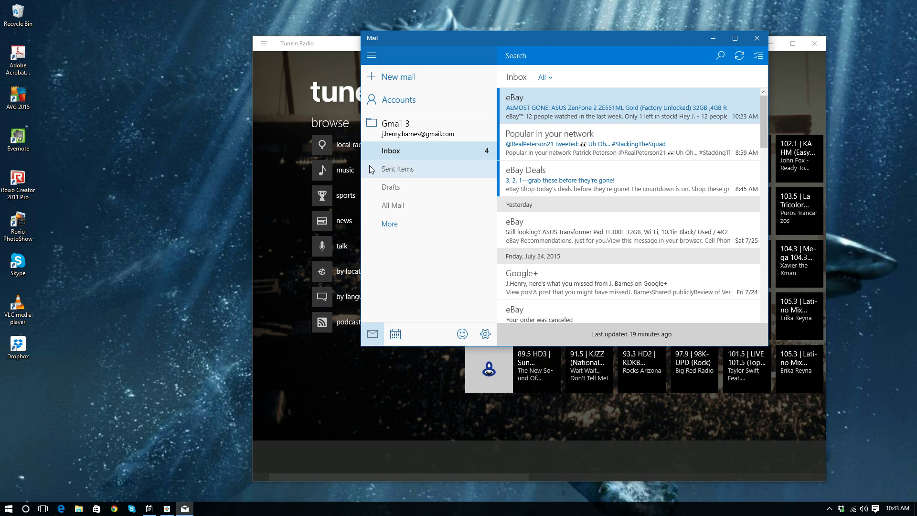
pyautogui.click(405, 205)
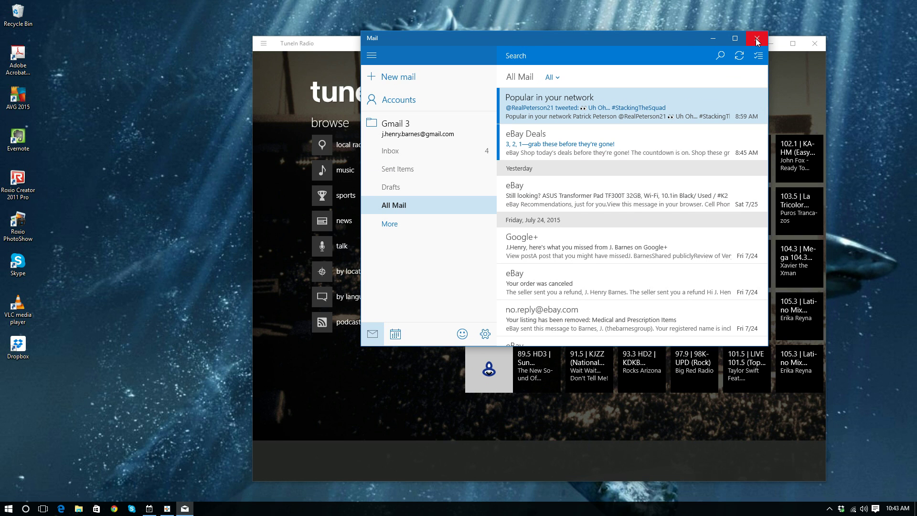
pyautogui.click(712, 39)
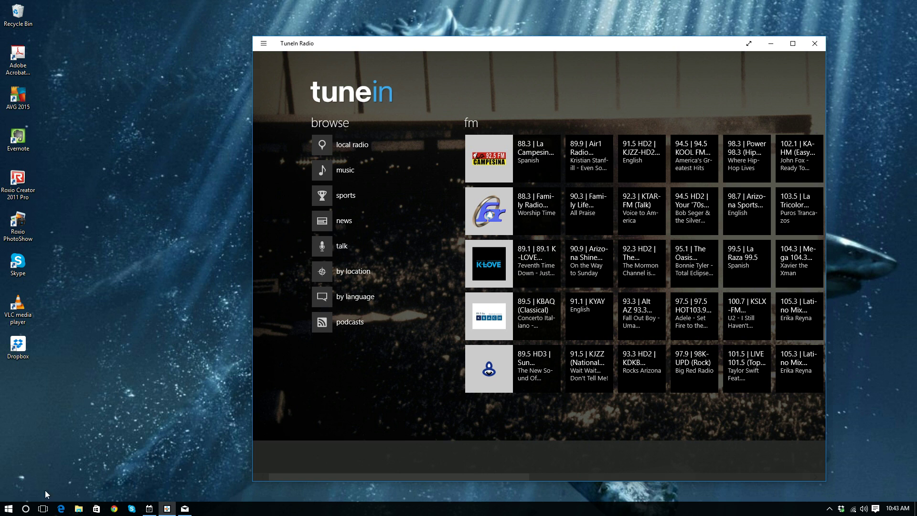
# Open Chrome, add a blank tab beside Calendar, Facebook and Twitter, then launch Edge.
pyautogui.click(113, 509)
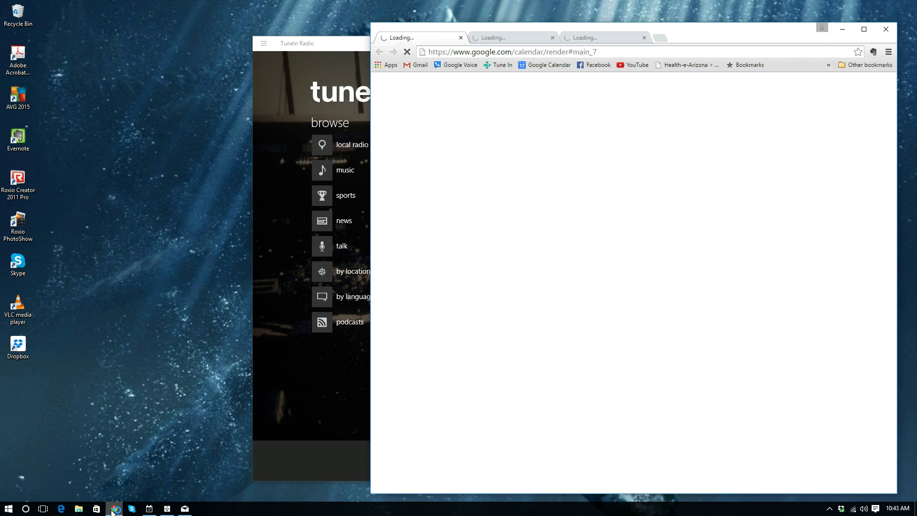
pyautogui.click(662, 38)
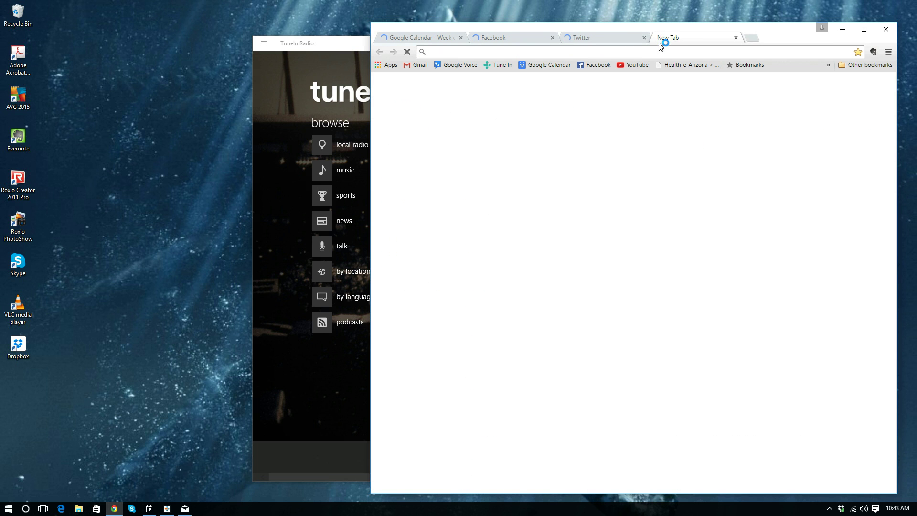
pyautogui.click(61, 510)
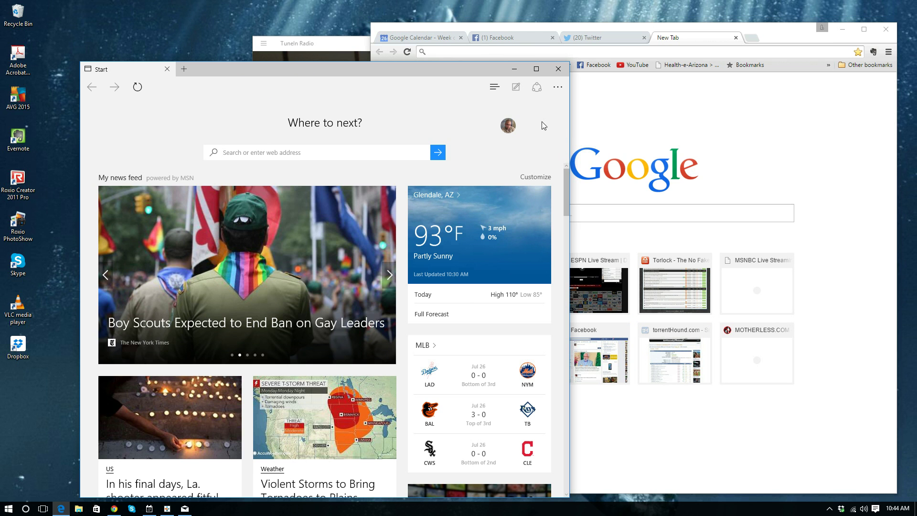
# View Edge's reading list and Favorites in the Hub, then close Edge.
pyautogui.click(495, 87)
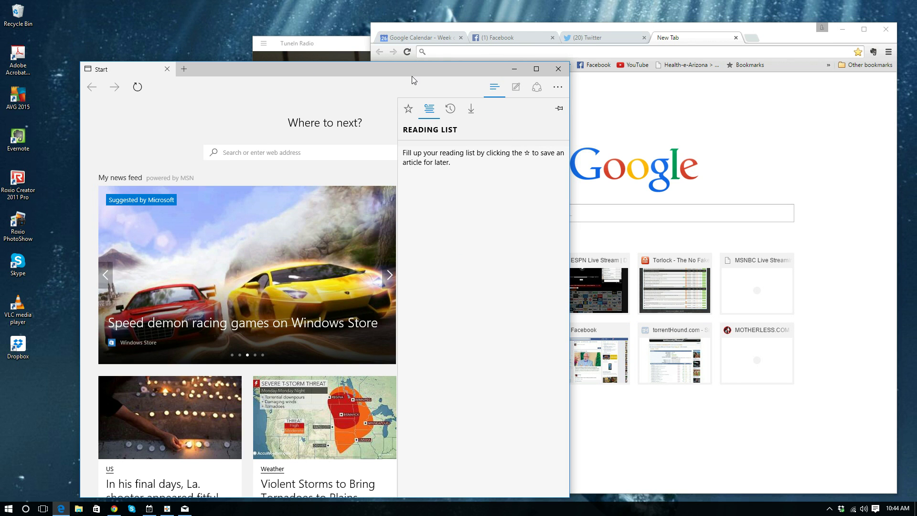
pyautogui.click(409, 108)
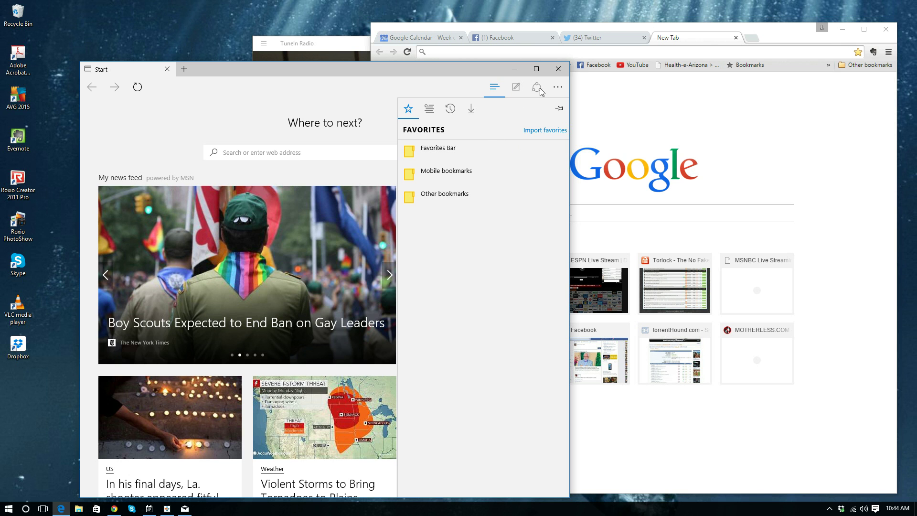
pyautogui.click(563, 75)
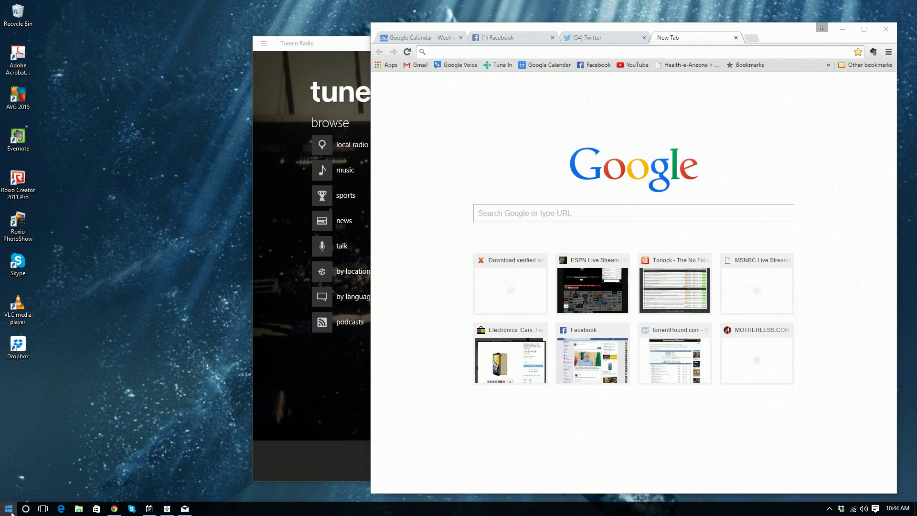
# Launch Groove Music from Start and browse its Songs, Albums and Artists views.
pyautogui.click(9, 509)
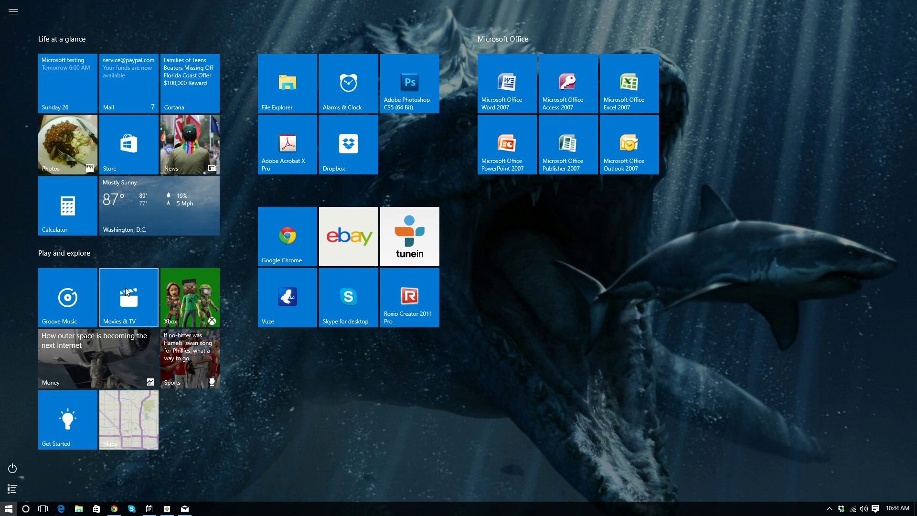
pyautogui.click(70, 303)
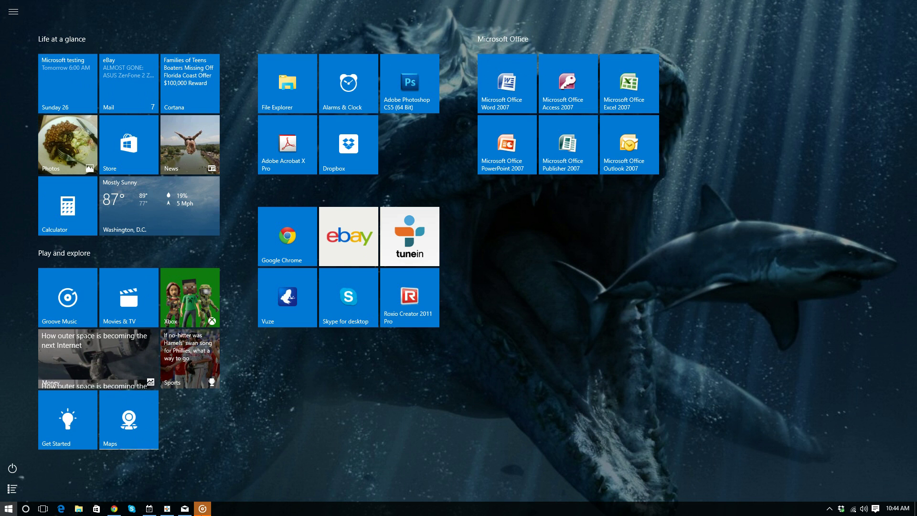
pyautogui.click(203, 510)
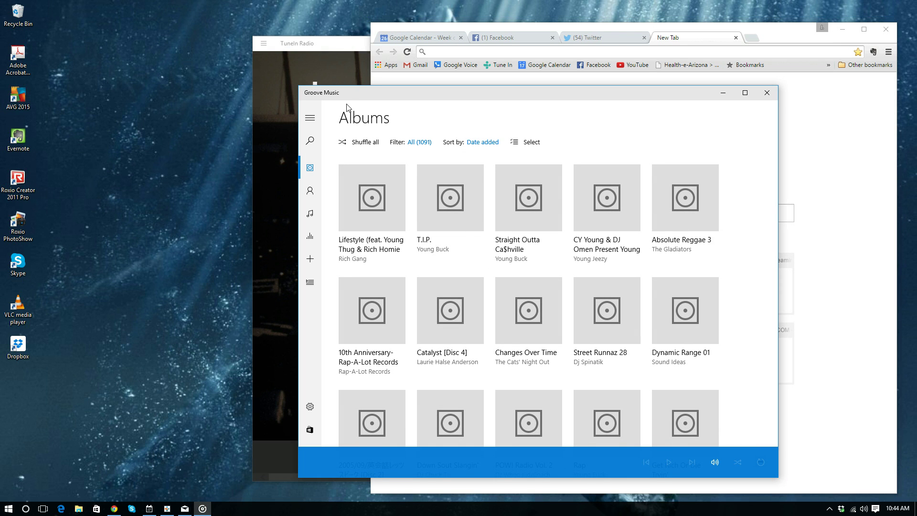
pyautogui.click(310, 214)
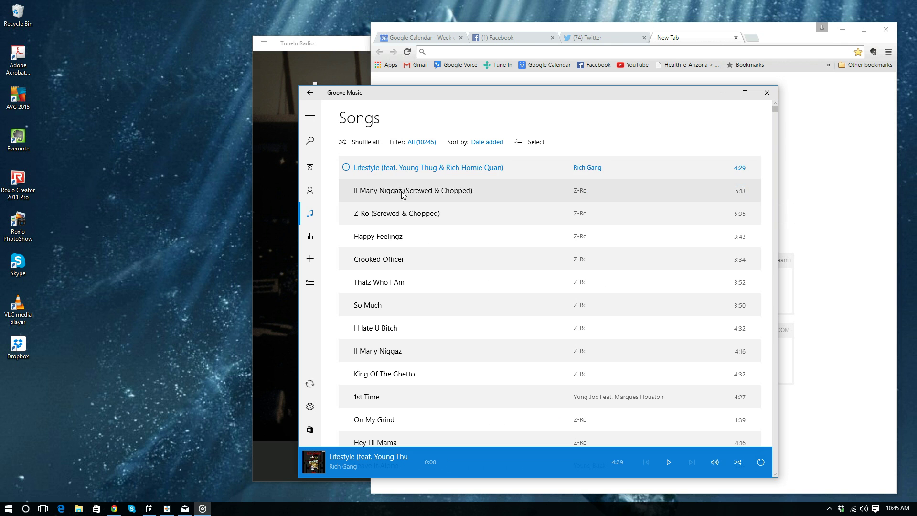
pyautogui.click(309, 169)
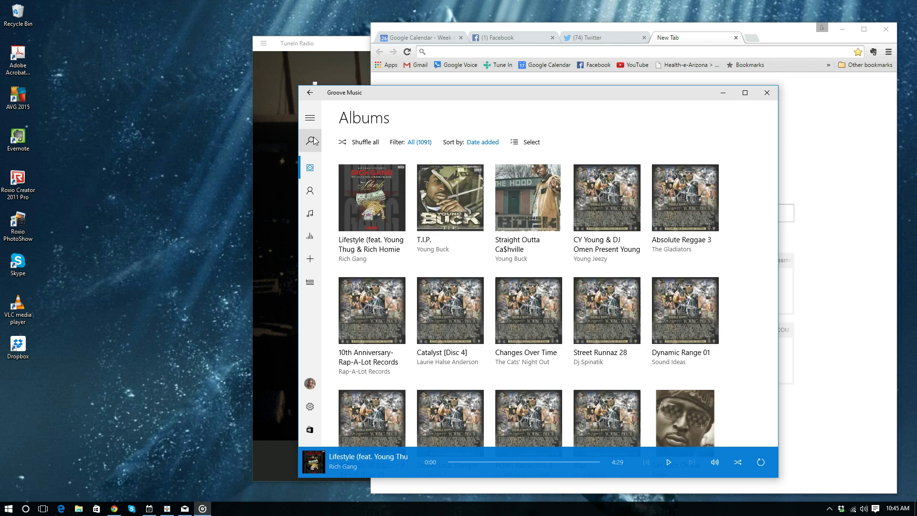
pyautogui.click(310, 191)
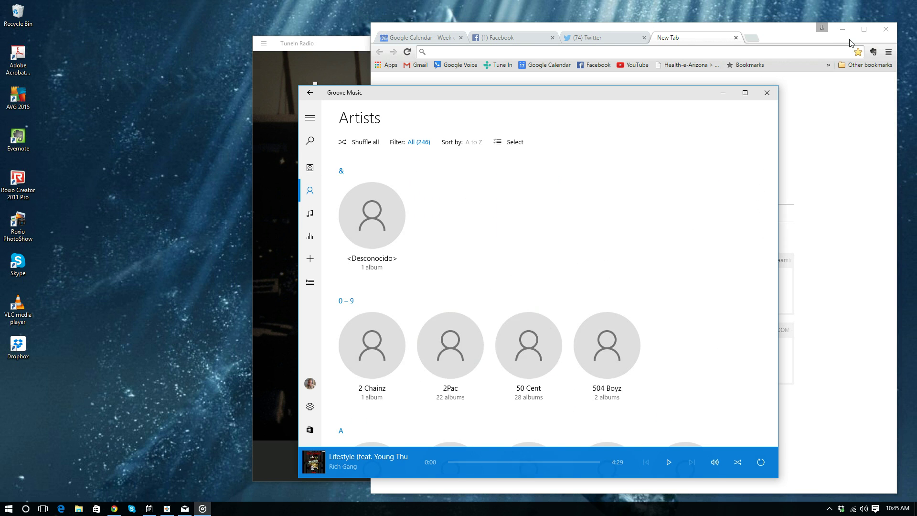
# Close Groove Music, then close Mail and TuneIn Radio from their taskbar icons.
pyautogui.click(773, 94)
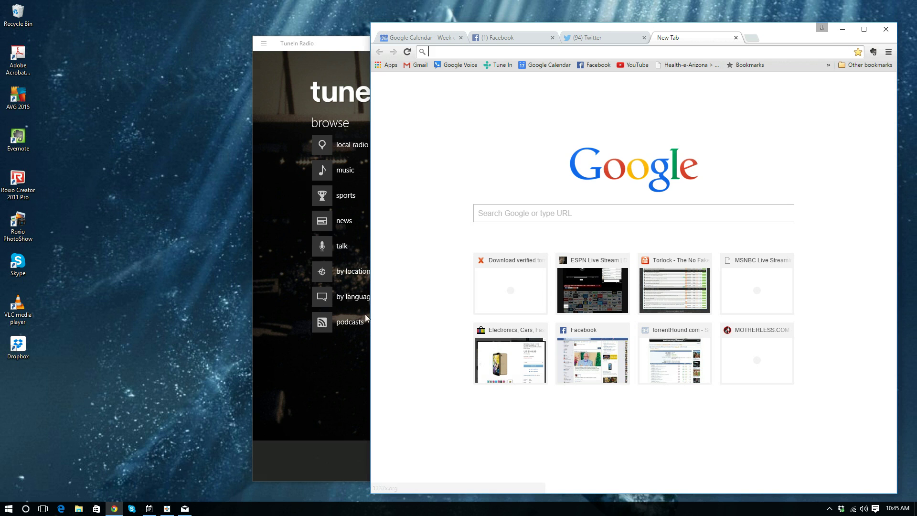
pyautogui.rightClick(185, 510)
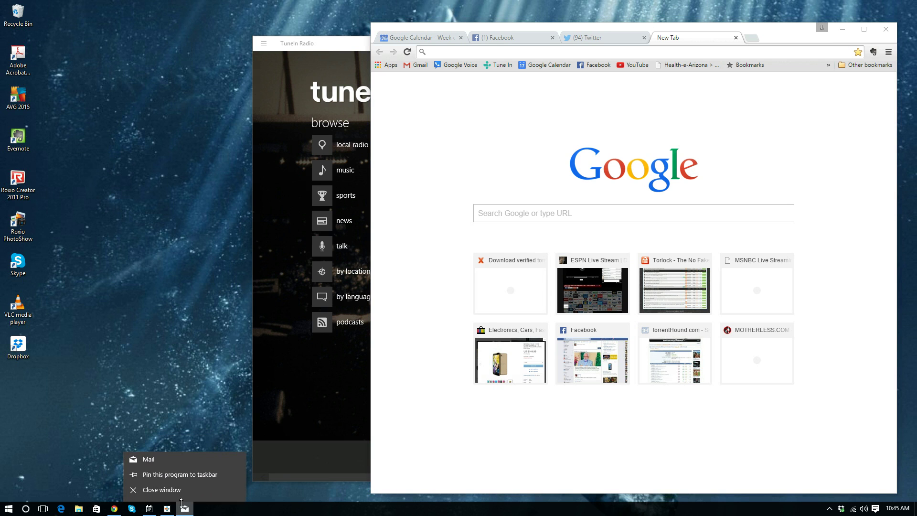
pyautogui.click(158, 491)
pyautogui.rightClick(166, 510)
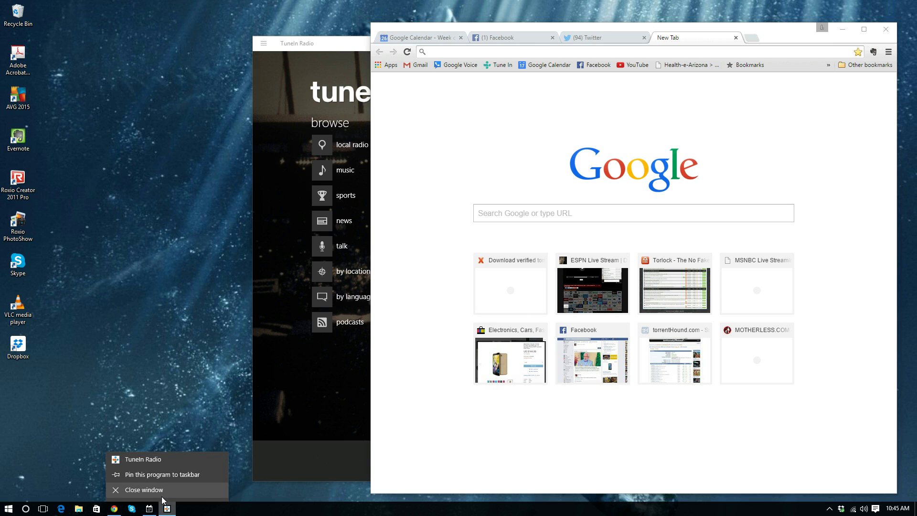
pyautogui.click(158, 490)
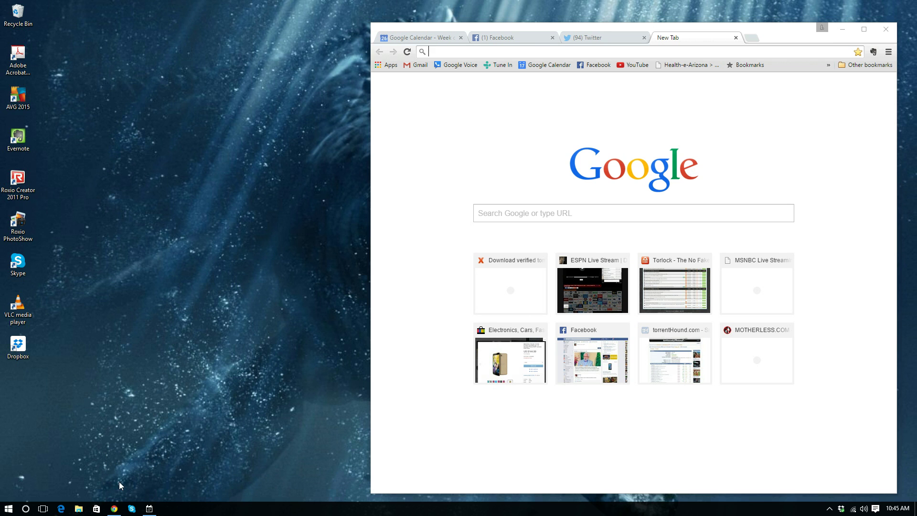
# Dictate a Doctors appointment for Monday, July 27, 2015, 9:00–10:00 AM to Cortana, then close it.
pyautogui.click(26, 509)
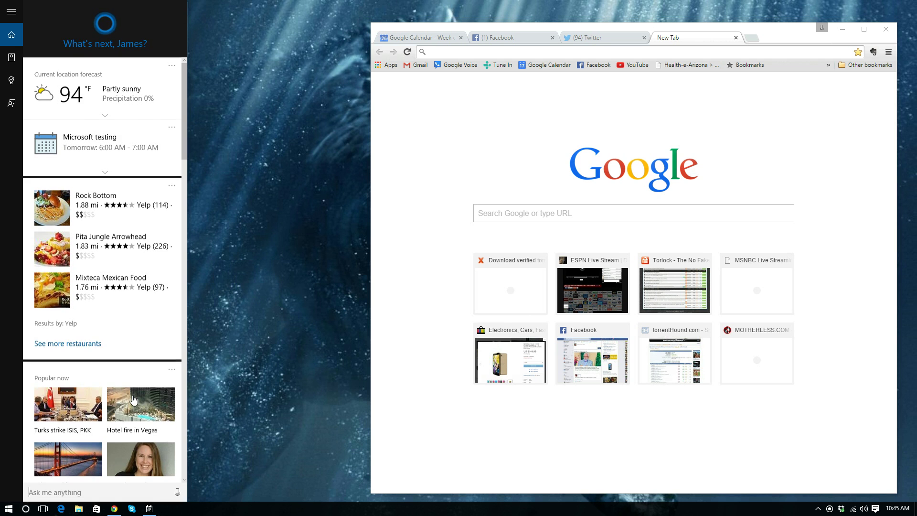
pyautogui.click(178, 495)
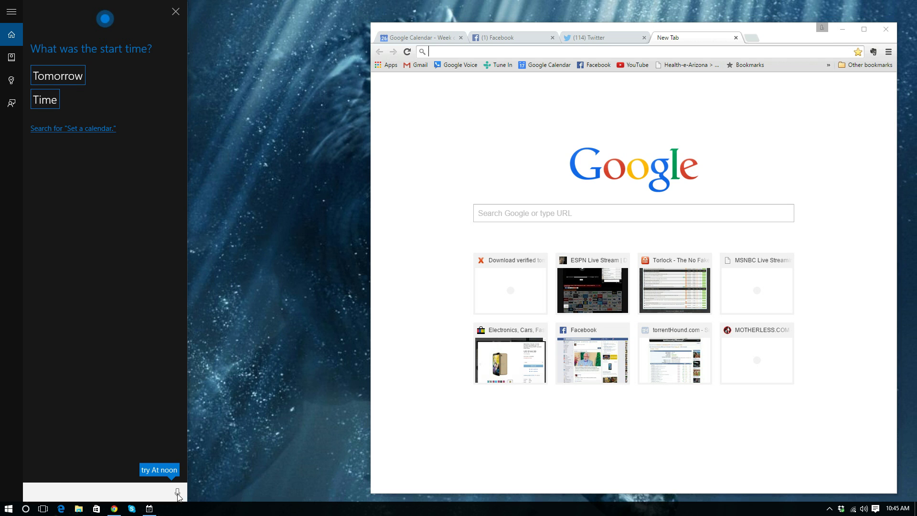
pyautogui.click(178, 493)
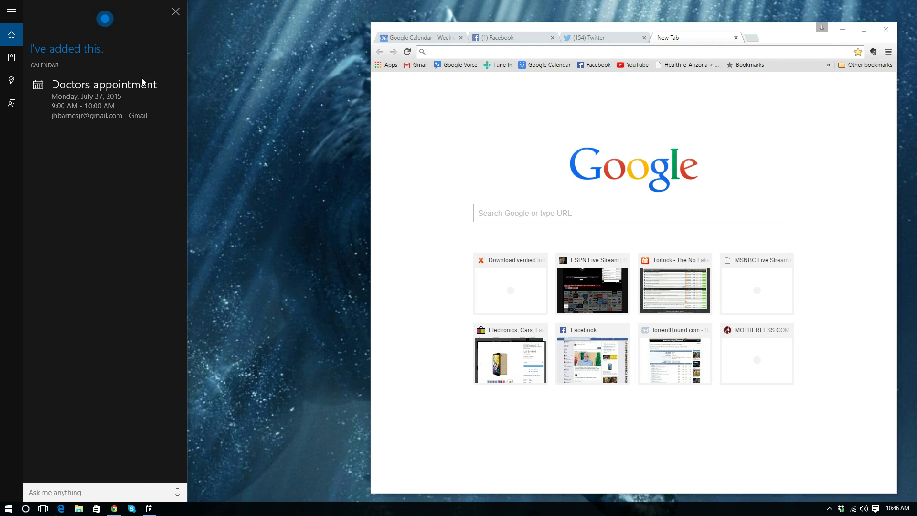
pyautogui.click(174, 13)
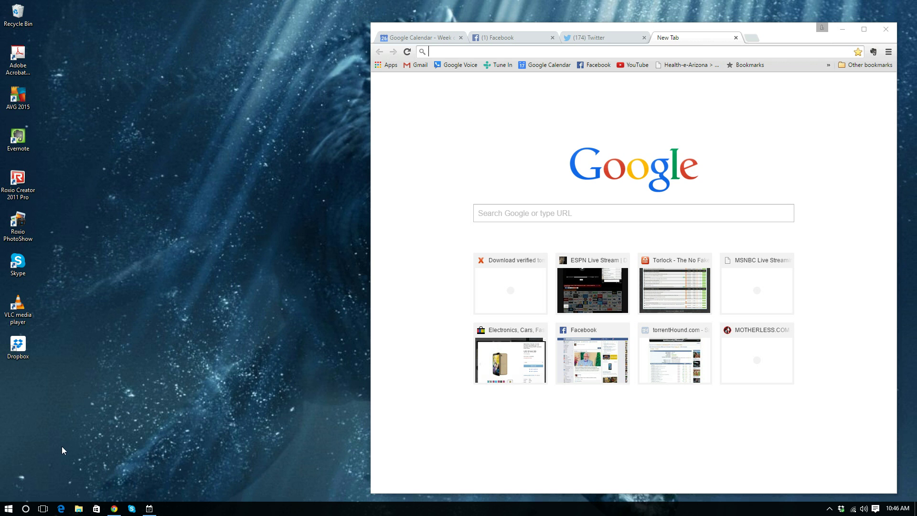
# Add a new virtual desktop in Task View and switch to the empty Desktop 2.
pyautogui.click(42, 509)
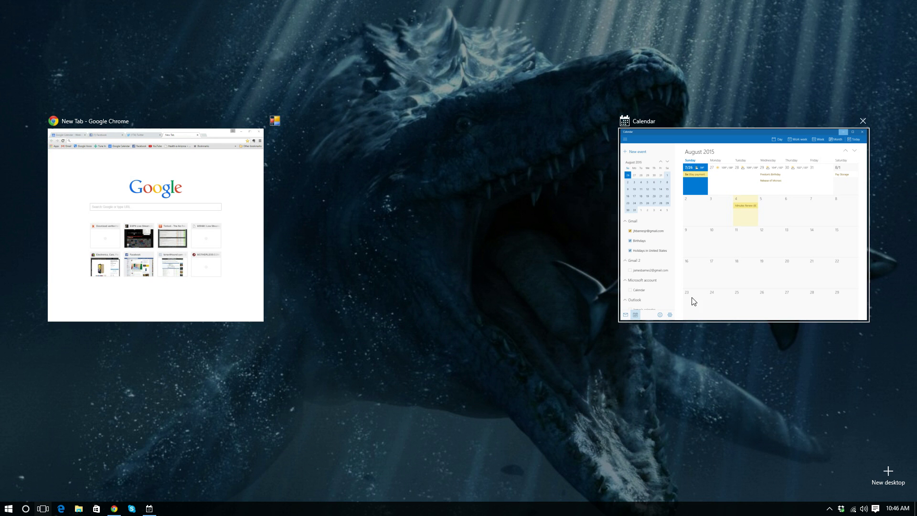
pyautogui.click(888, 470)
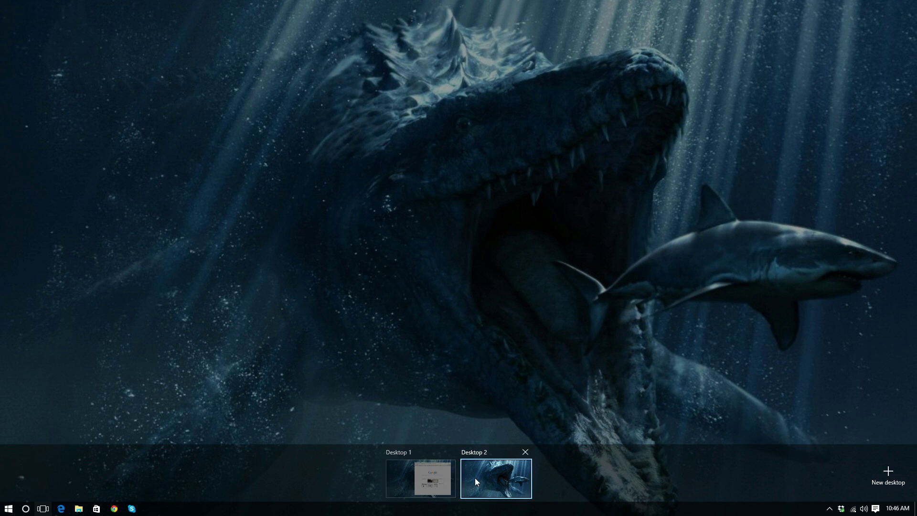
pyautogui.click(509, 484)
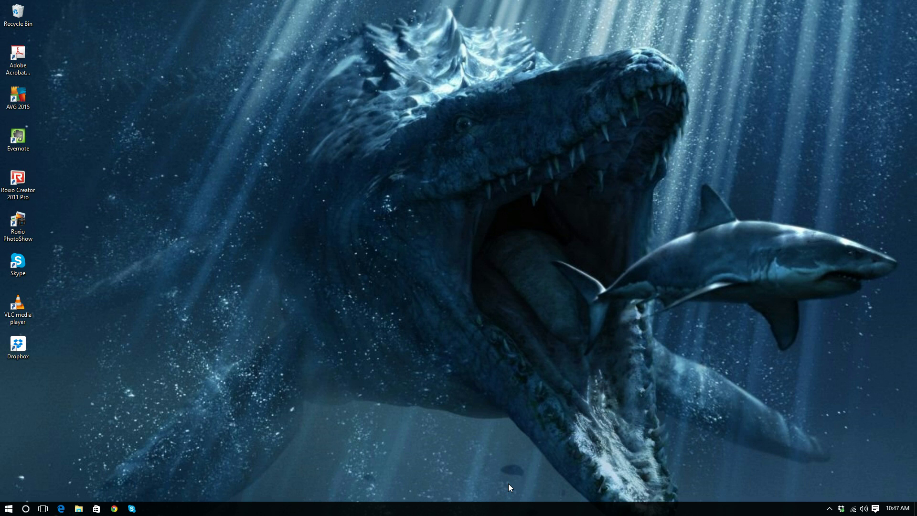
# Open a restored File Explorer at Quick access and Acrobat X Pro positioned to its right.
pyautogui.click(78, 509)
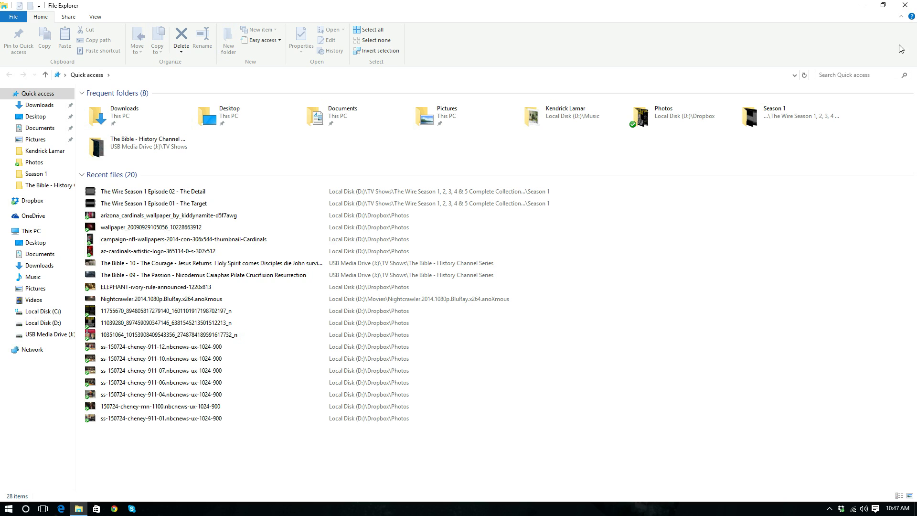
pyautogui.click(883, 5)
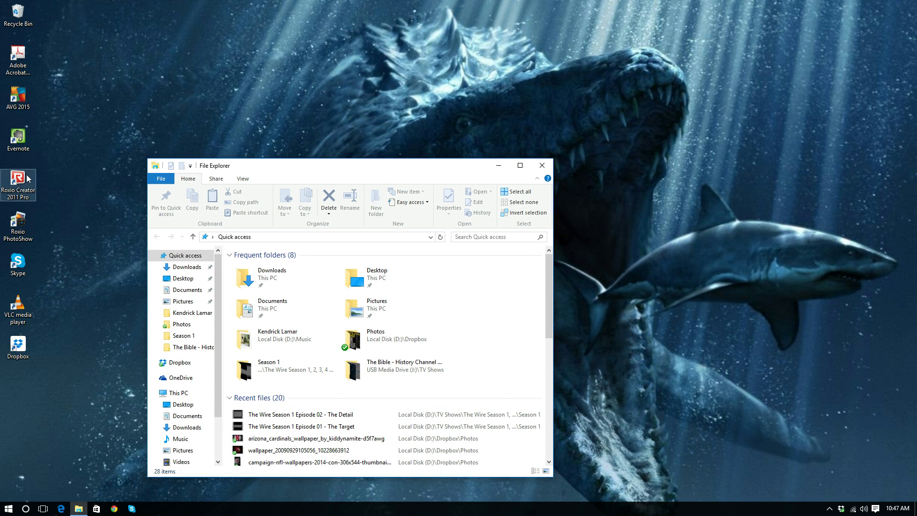
pyautogui.doubleClick(21, 65)
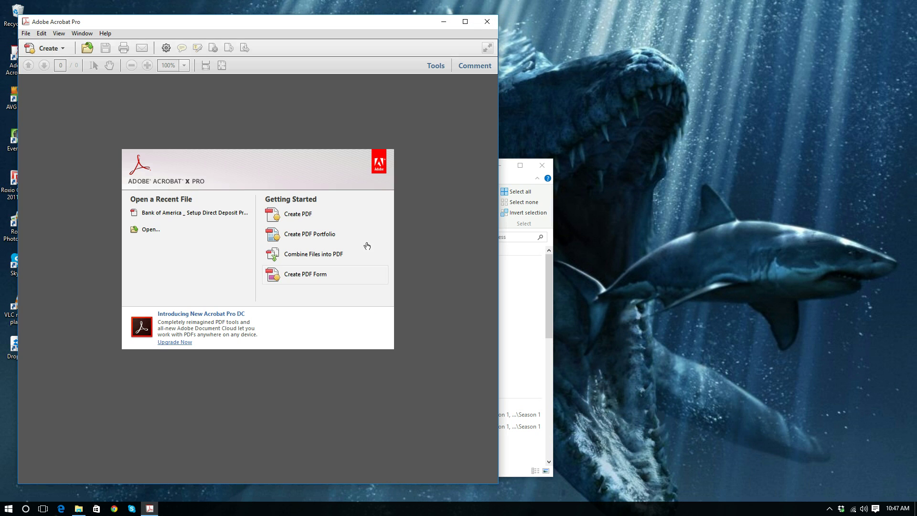
pyautogui.moveTo(252, 27); pyautogui.dragTo(641, 33)
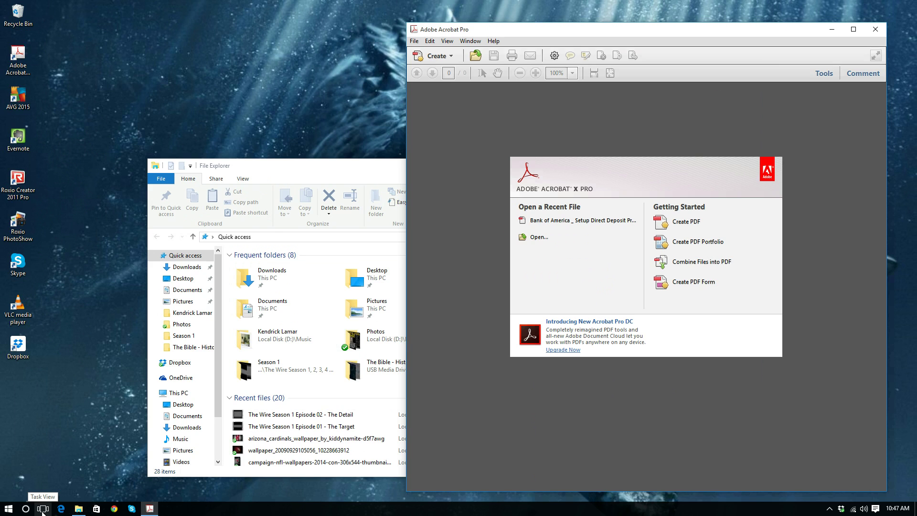
# Switch from Desktop 2 to Desktop 1 and back again using Task View.
pyautogui.click(42, 510)
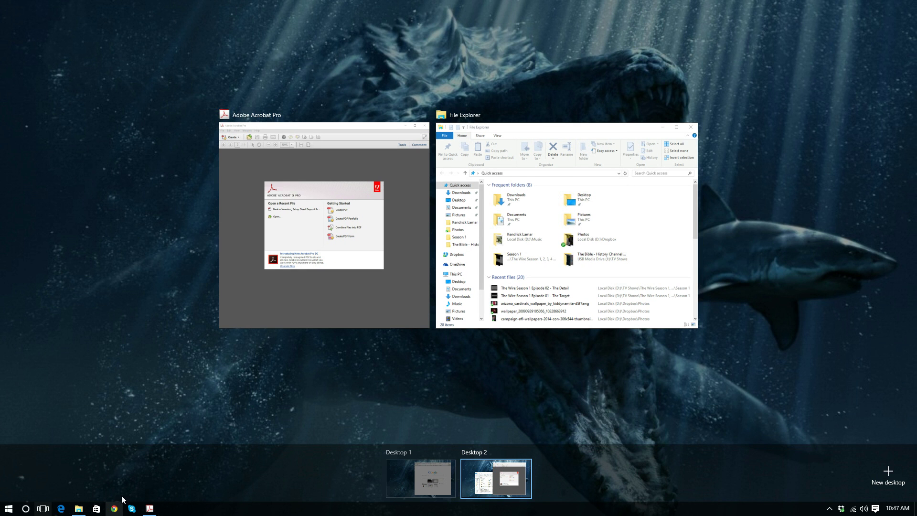
pyautogui.click(401, 475)
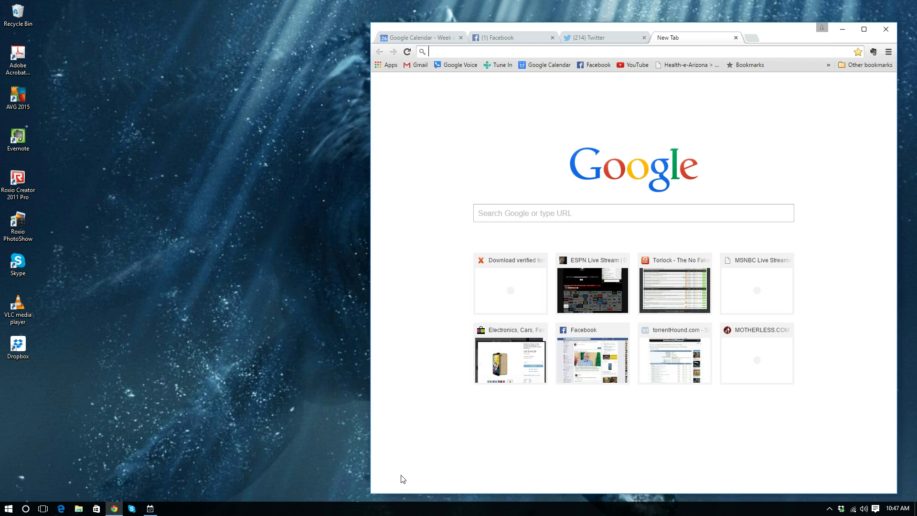
pyautogui.click(42, 509)
pyautogui.click(481, 478)
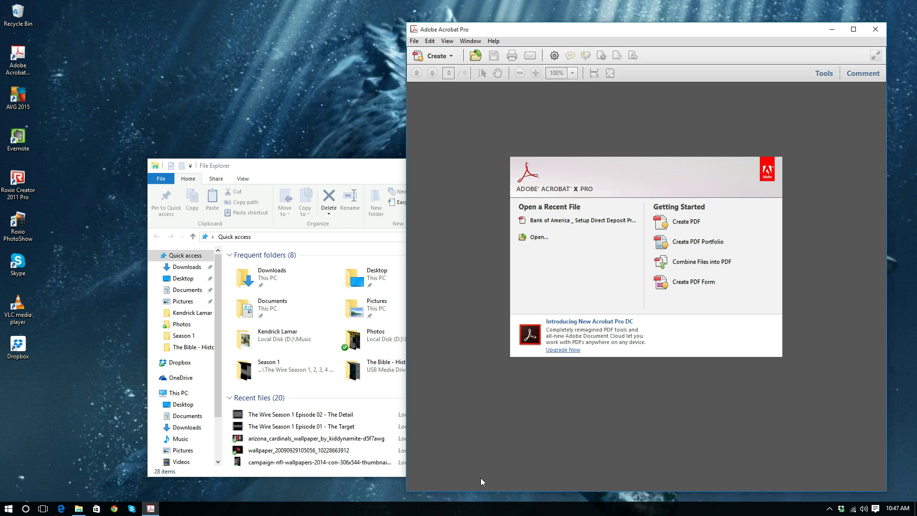
# Remove Desktop 2 so its windows merge into Desktop 1, then exit Task View.
pyautogui.click(53, 503)
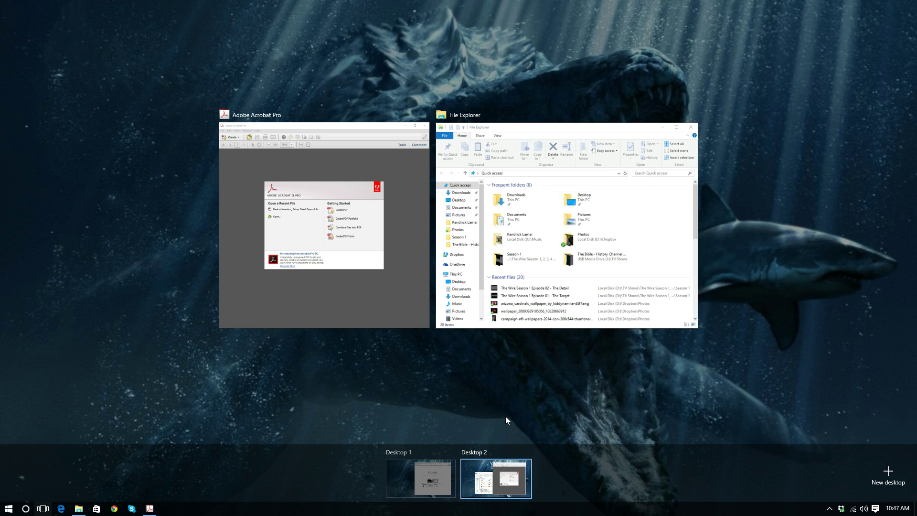
pyautogui.moveTo(512, 476)
pyautogui.click(526, 452)
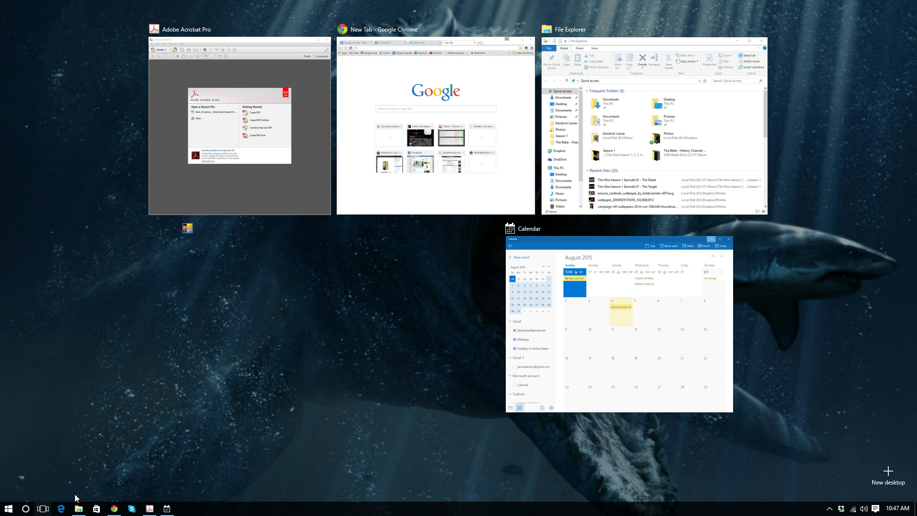
pyautogui.click(43, 508)
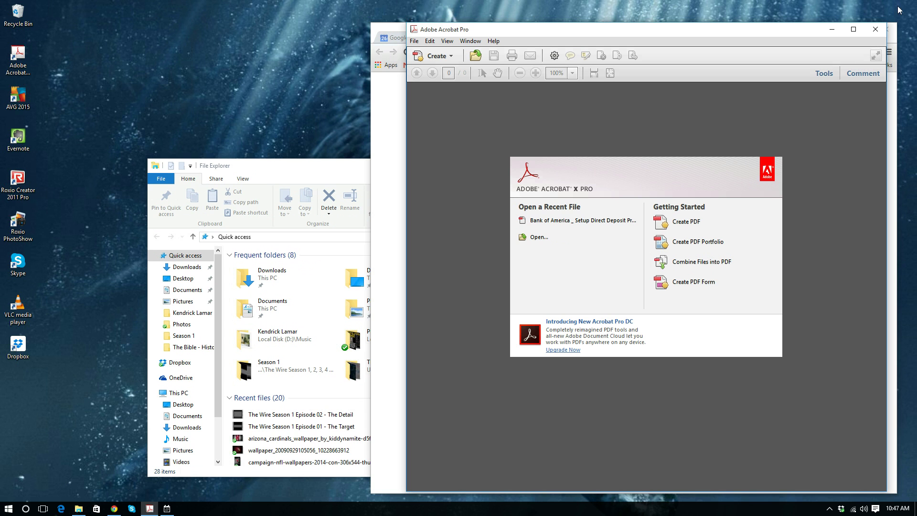
# Close Acrobat and expand the Disable apps notification in the Action Center.
pyautogui.click(873, 33)
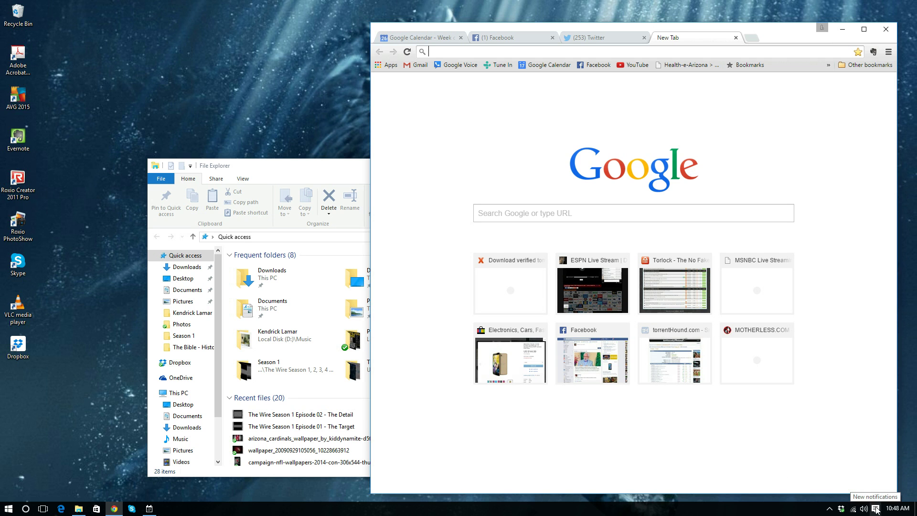
pyautogui.click(877, 510)
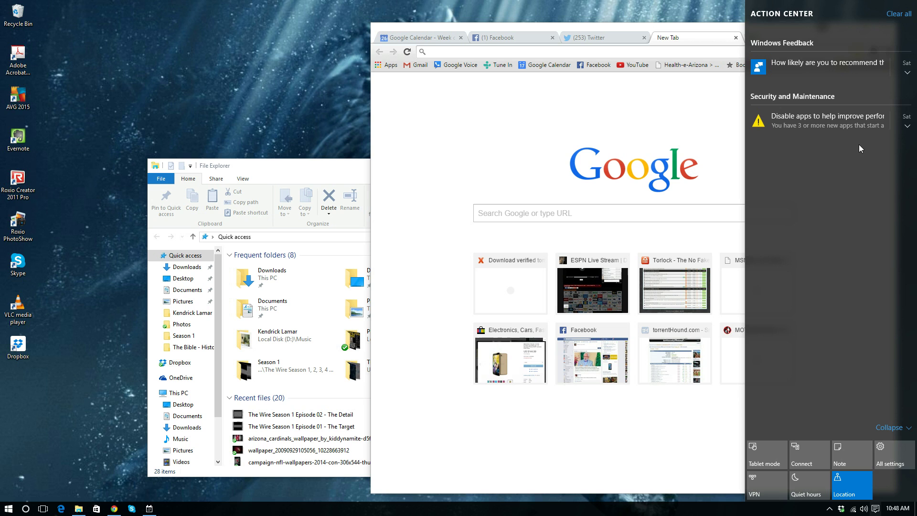
pyautogui.moveTo(852, 131)
pyautogui.moveTo(905, 128)
pyautogui.click(905, 128)
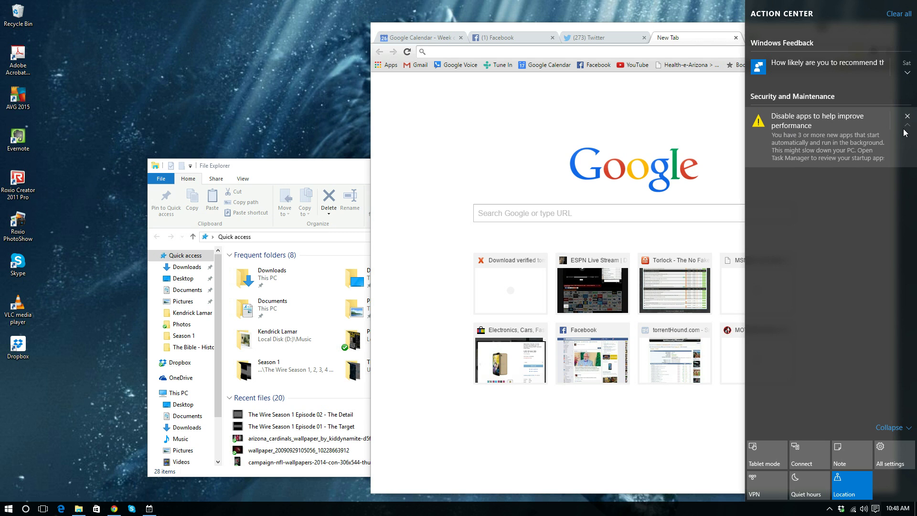
# Collapse that notification, expand Windows Feedback, then dismiss the Action Center.
pyautogui.click(907, 125)
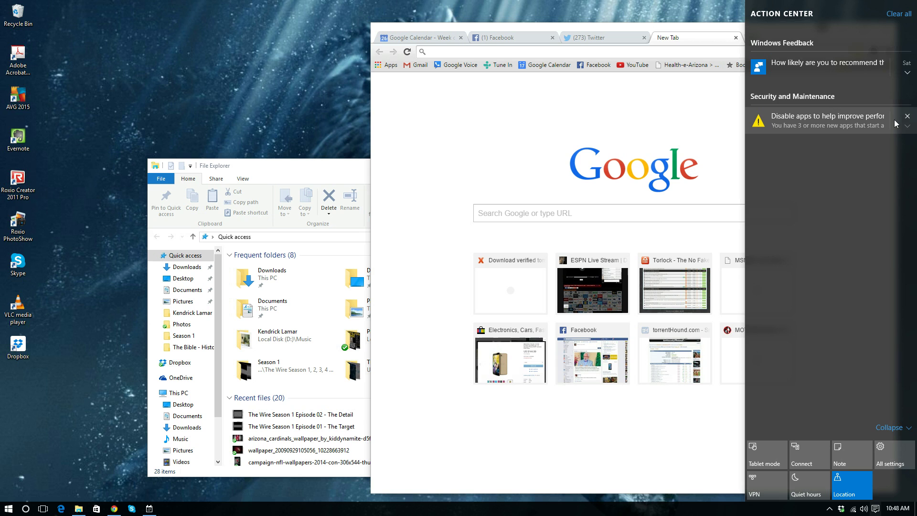
pyautogui.click(908, 73)
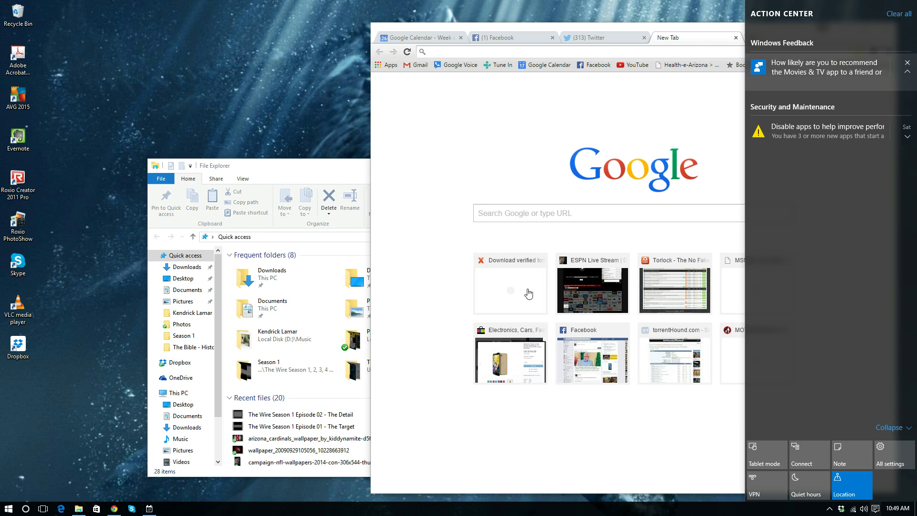
pyautogui.click(712, 94)
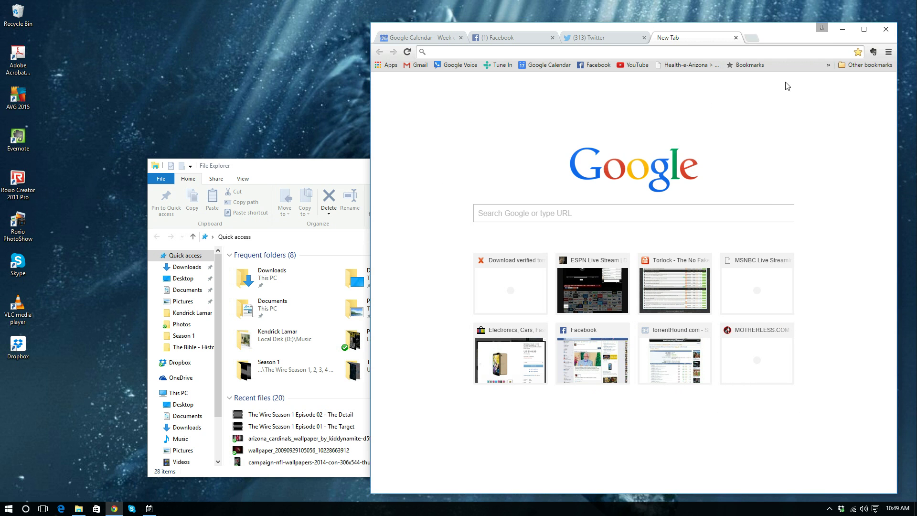
# Close the Chrome window, leaving File Explorer at Quick access.
pyautogui.click(887, 34)
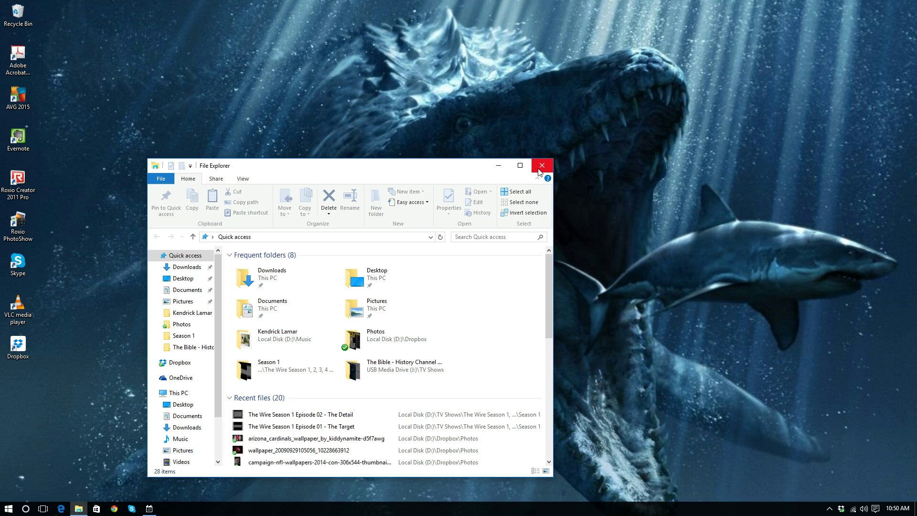
pyautogui.click(540, 168)
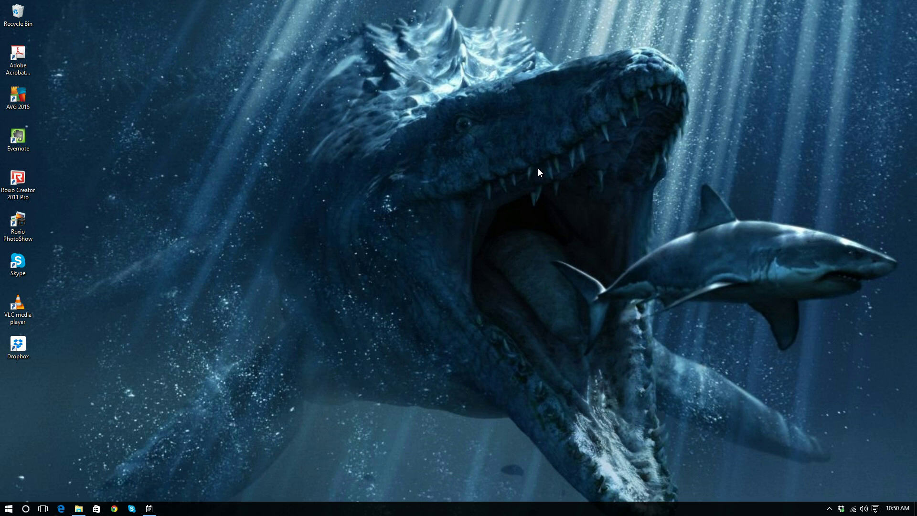